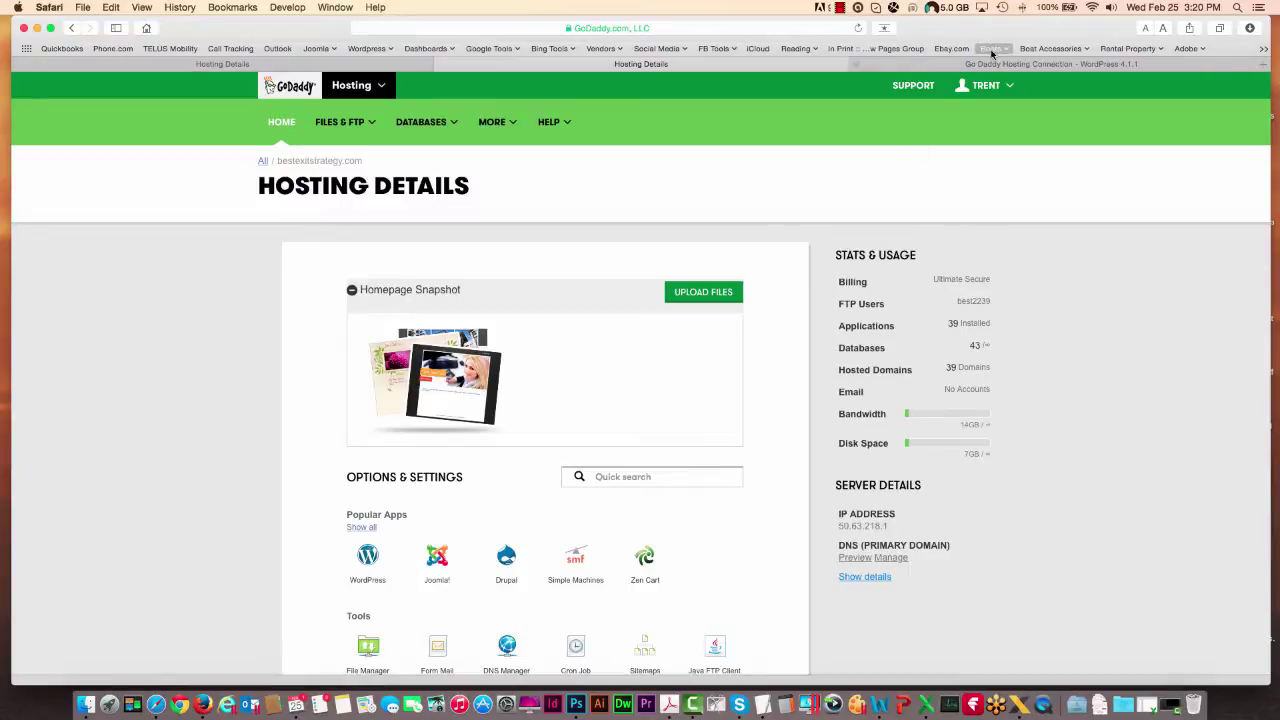
# - Page to the third list of hosted domains and pick dgsdevelopmentsite.com as the install domain
pyautogui.click(1050, 64)
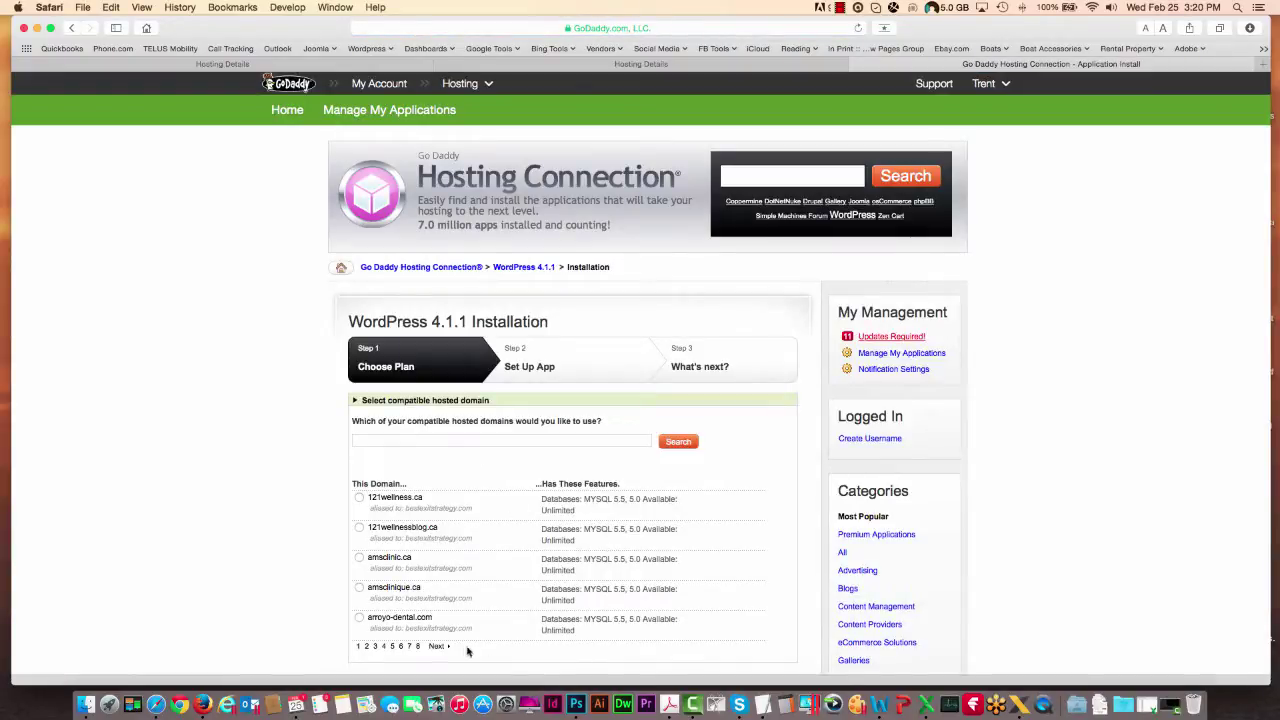
pyautogui.click(437, 647)
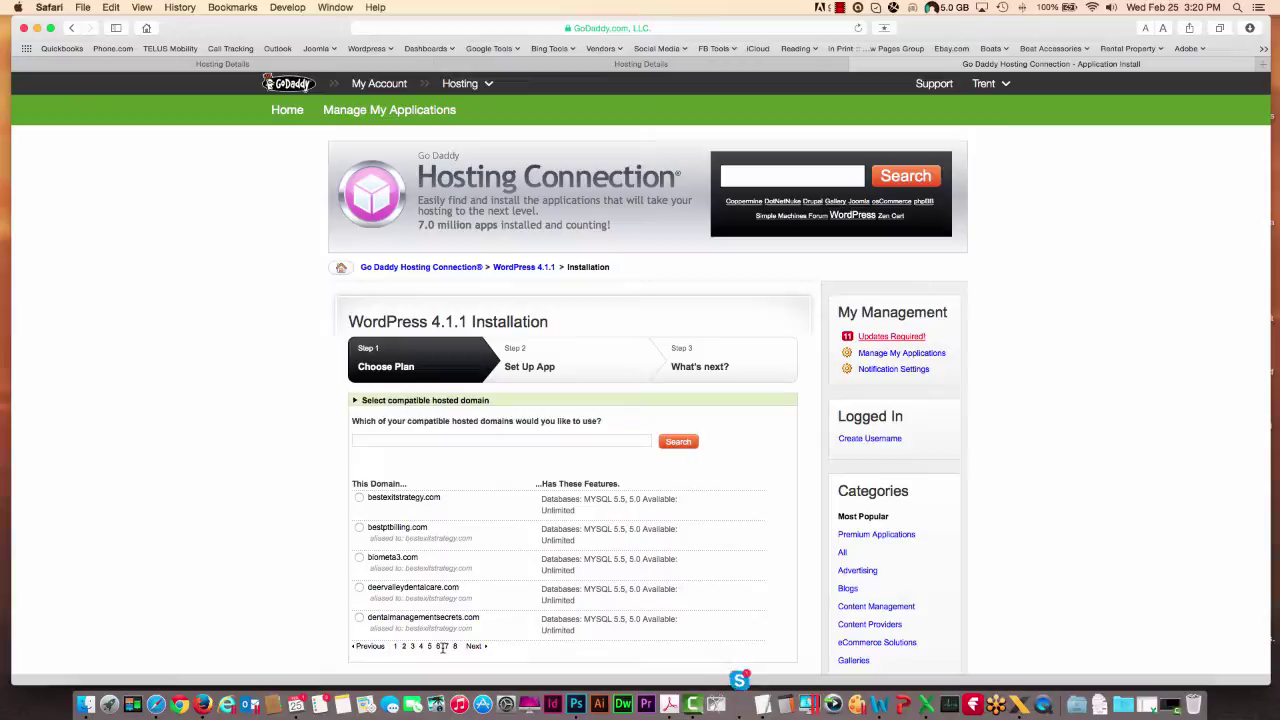
pyautogui.click(474, 647)
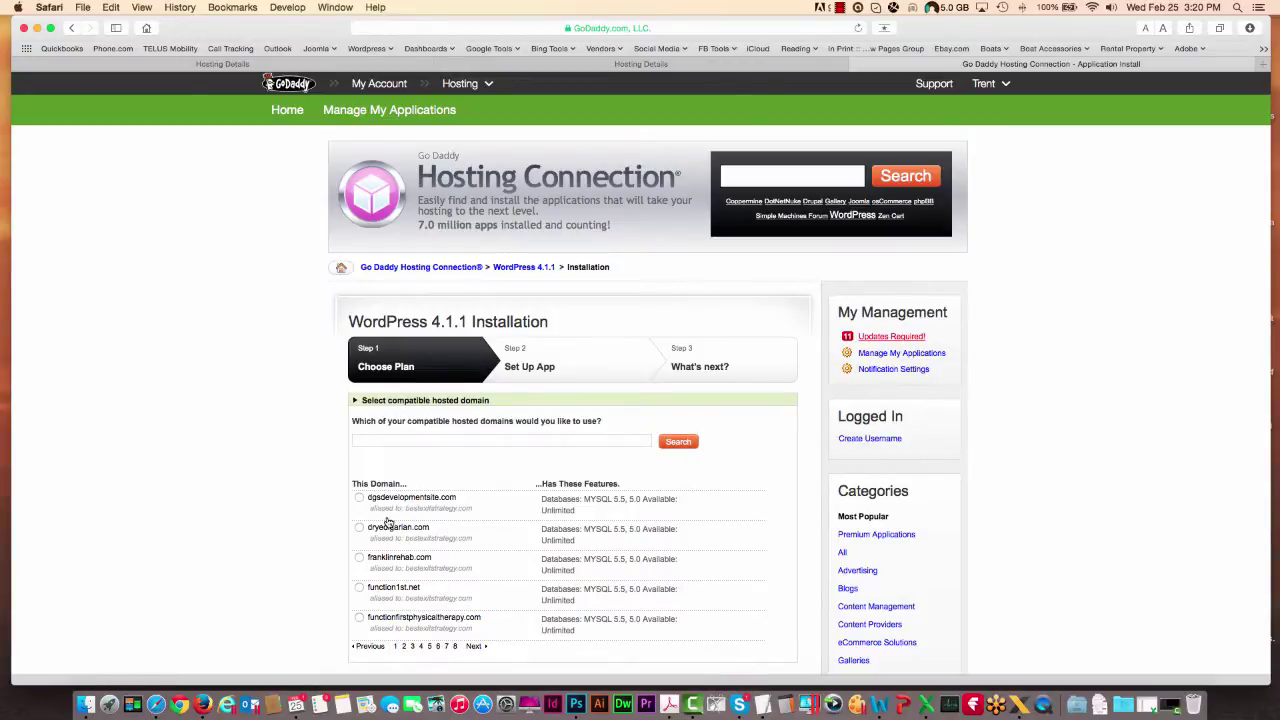
pyautogui.click(359, 499)
pyautogui.scroll(-2, 680, 628)
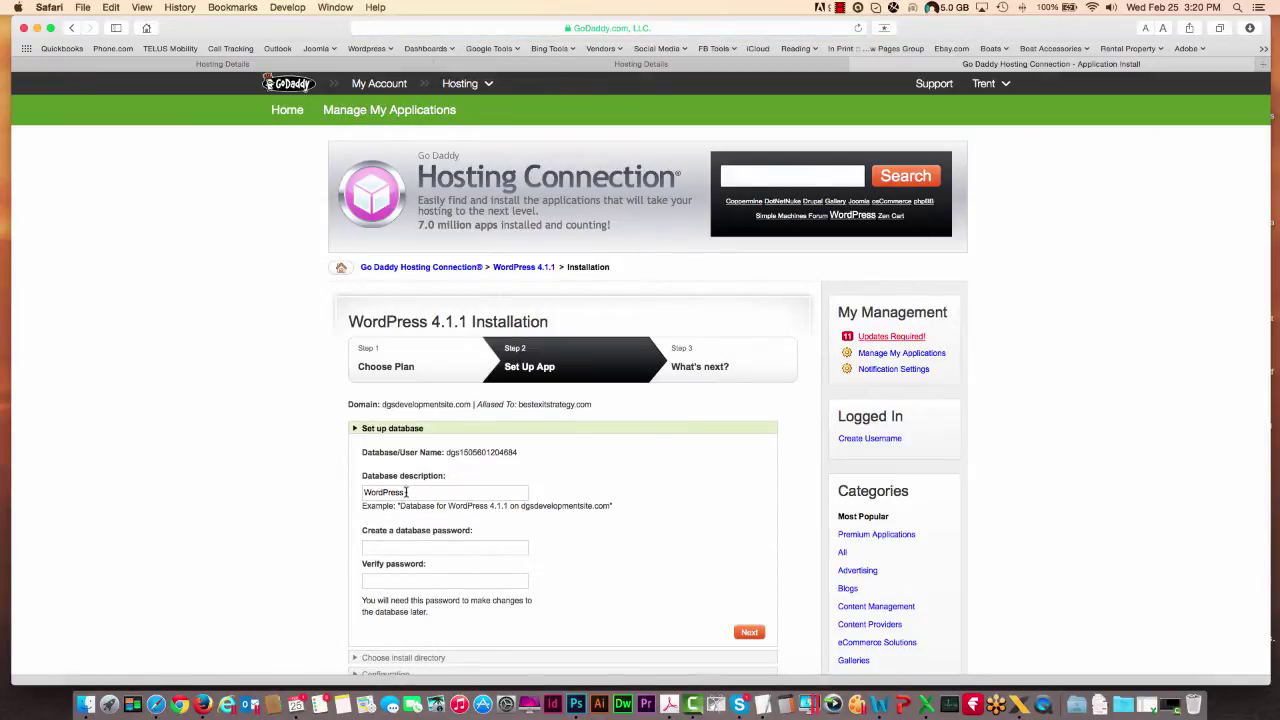
# - Set the database description to DentalGrowthStrategies and fill in the browser-suggested database password
pyautogui.moveTo(406, 492); pyautogui.dragTo(297, 495)
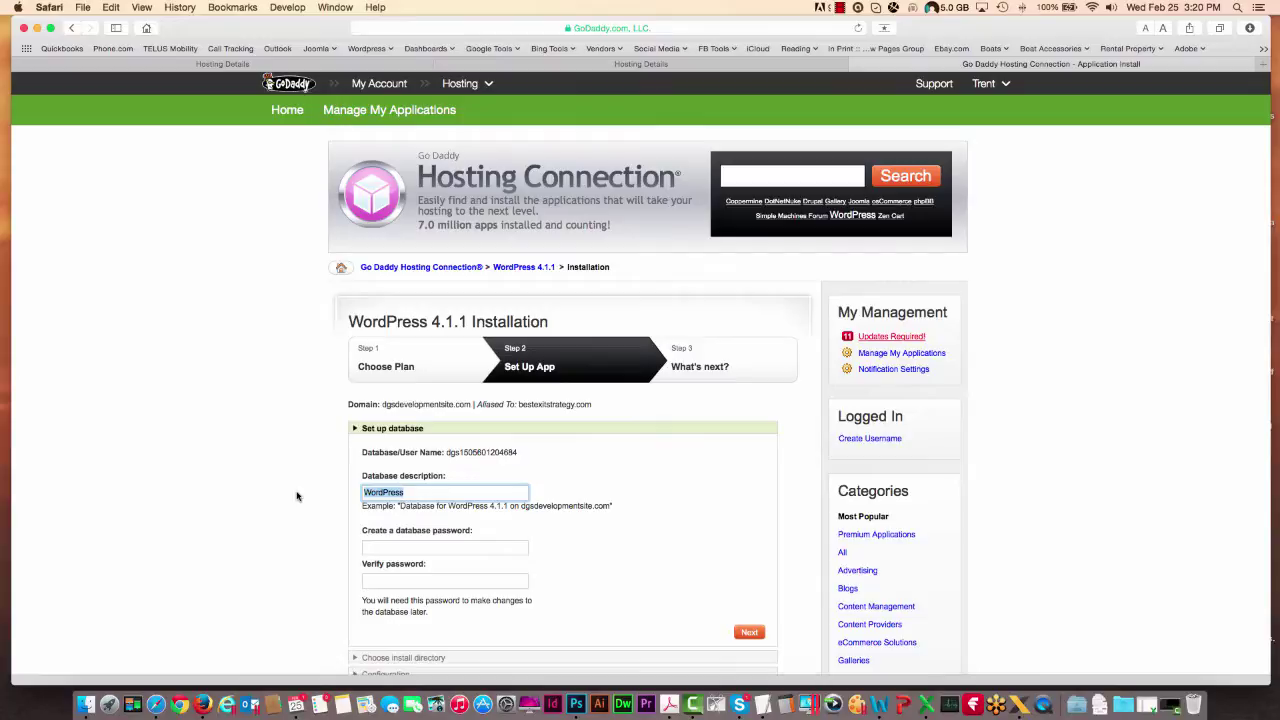
pyautogui.write('DentalGrowthStrategies')
pyautogui.click(384, 548)
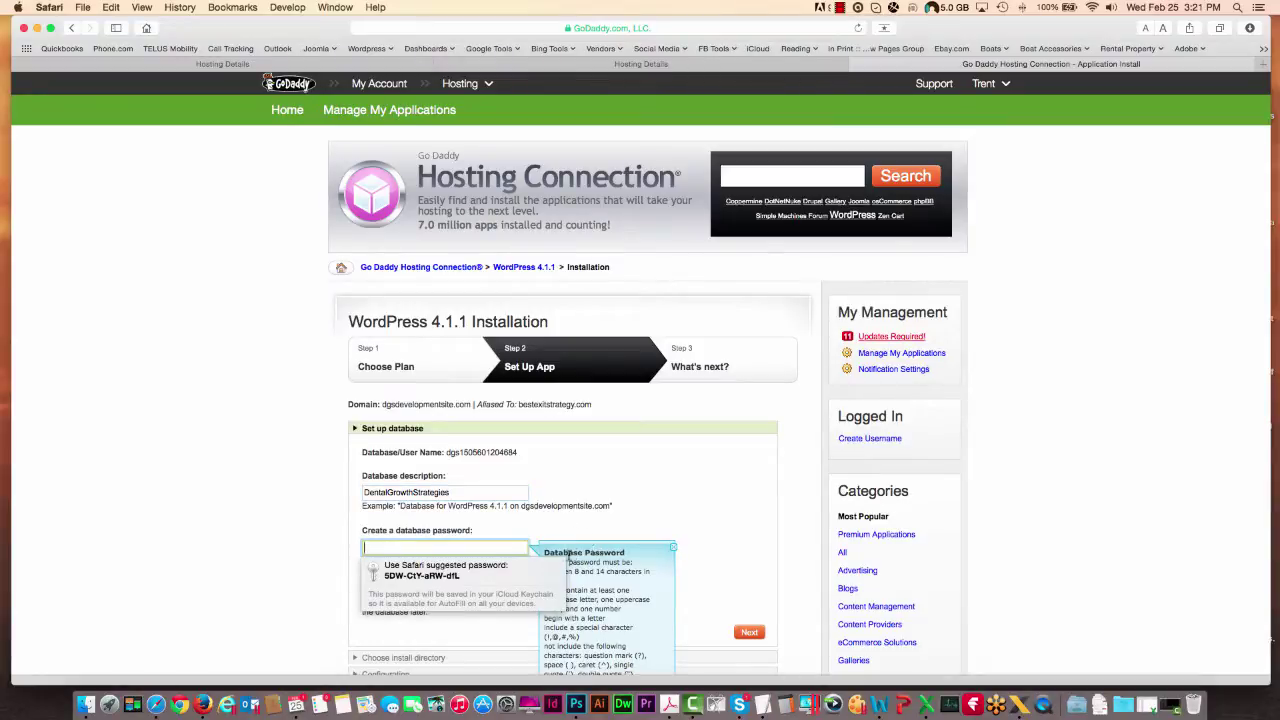
pyautogui.click(499, 575)
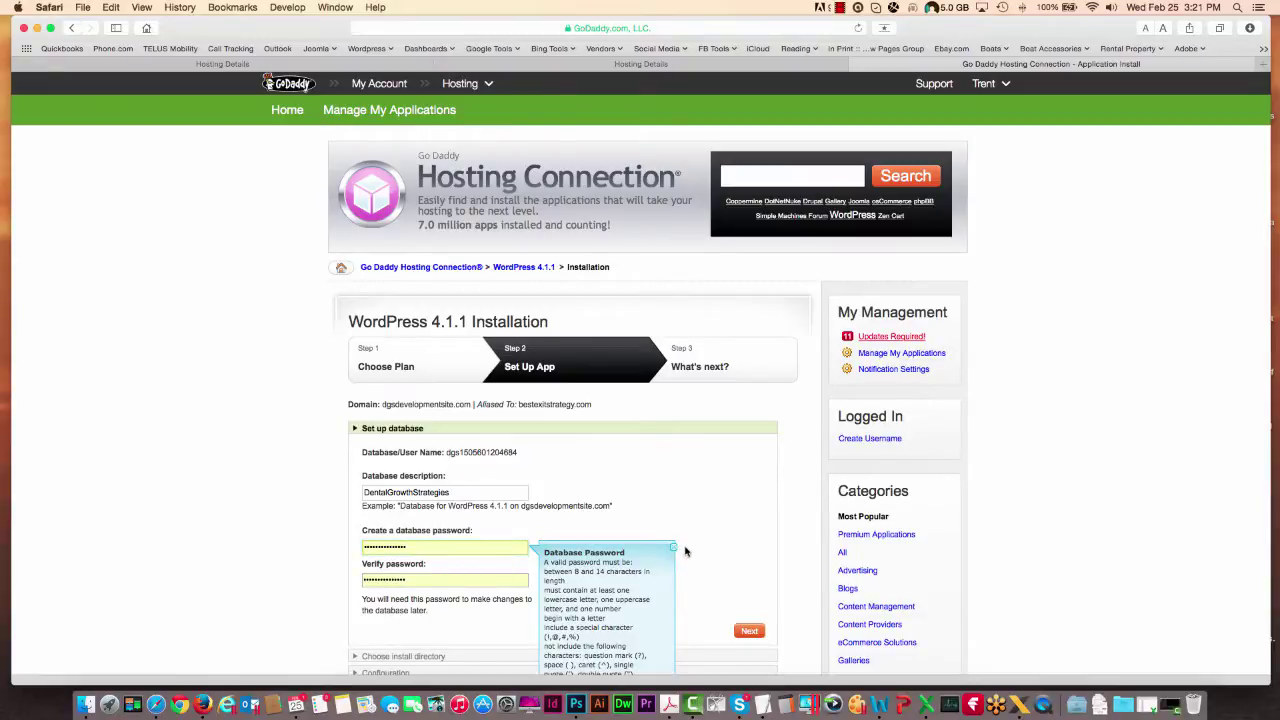
pyautogui.scroll(-5, 690, 550)
# - Submit the database settings and select the rejected password to replace it
pyautogui.click(749, 321)
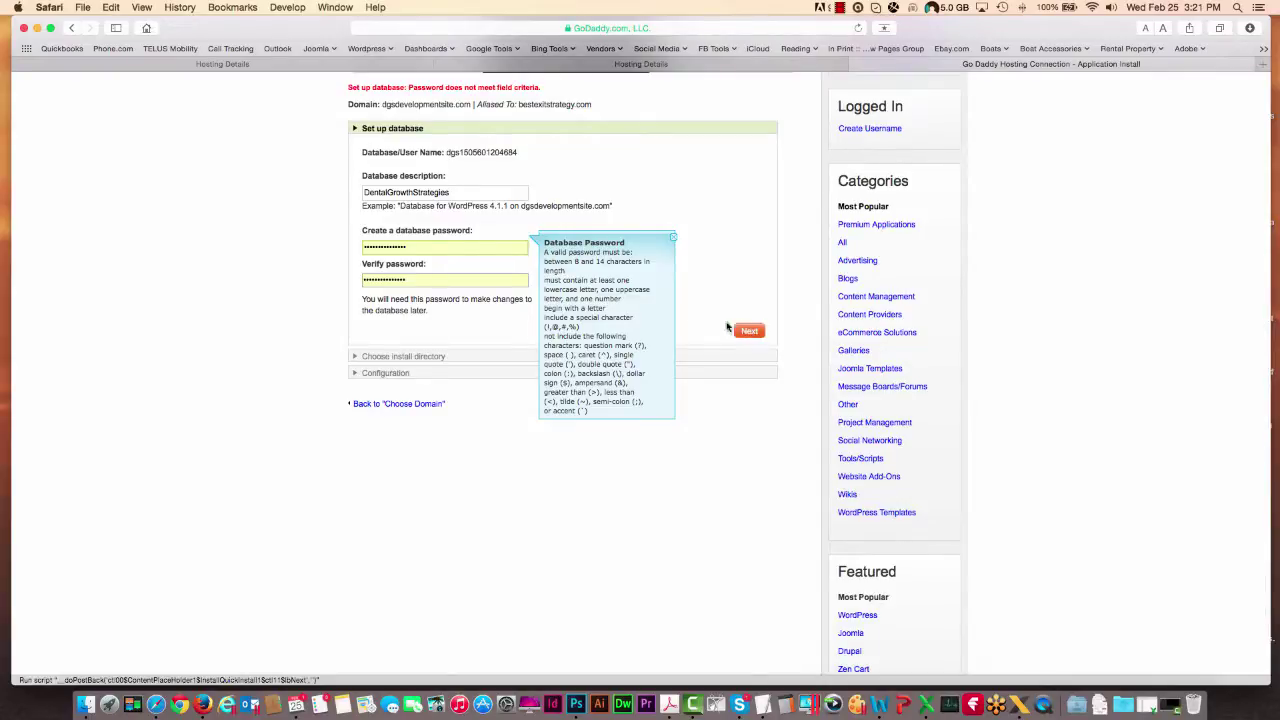
pyautogui.doubleClick(476, 248)
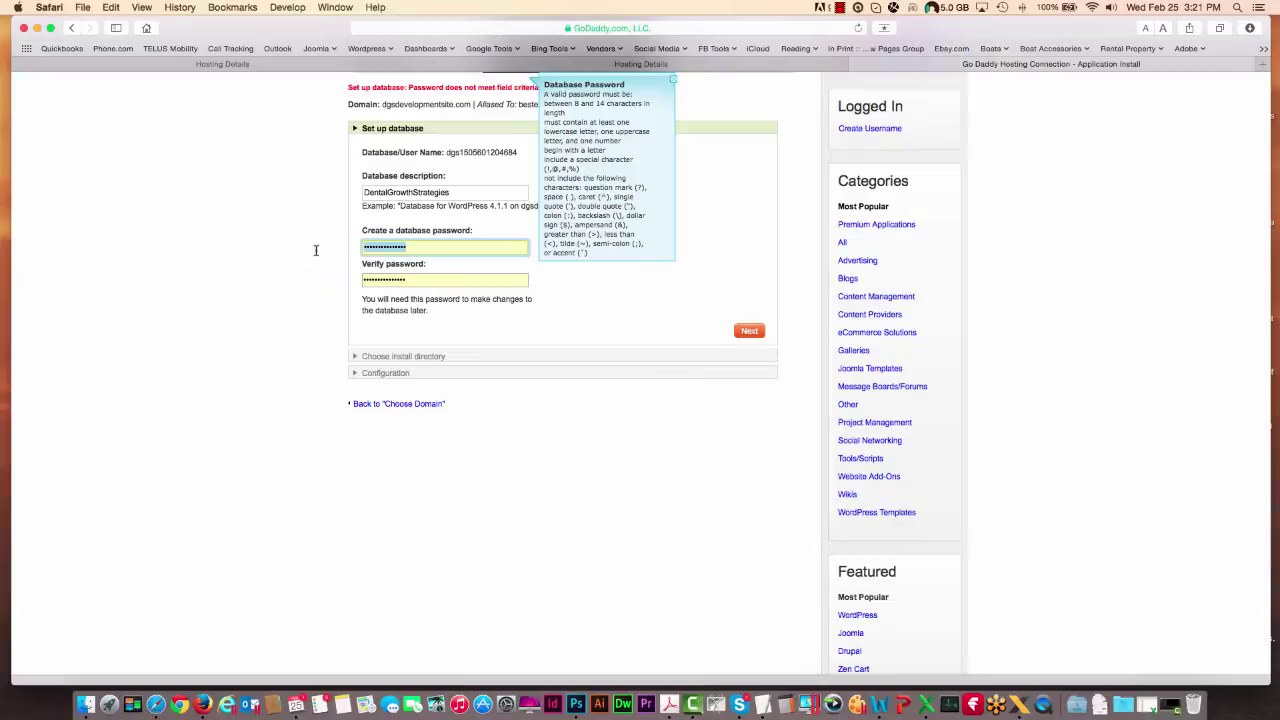
pyautogui.click(840, 8)
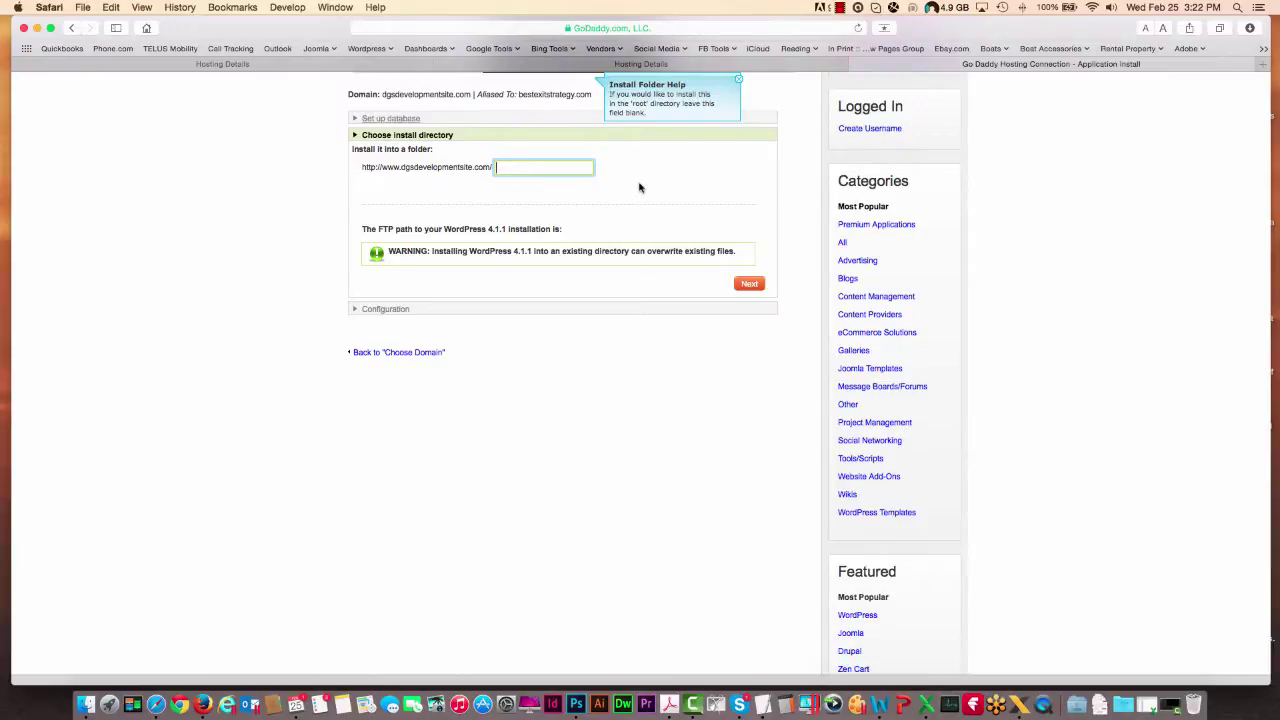
# - Enter dgs as the install folder so the FTP path reads /dgs
pyautogui.write('dgs')
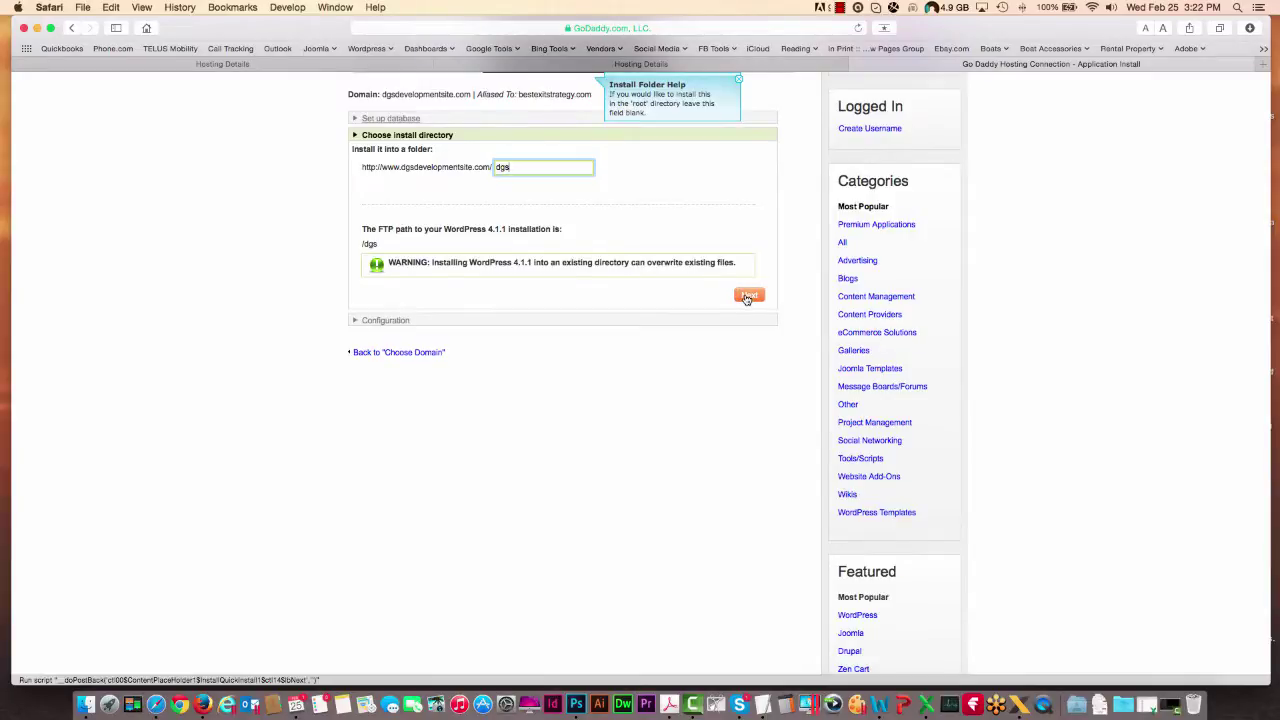
# - Enter the admin name and type the admin password in both password fields
pyautogui.click(748, 296)
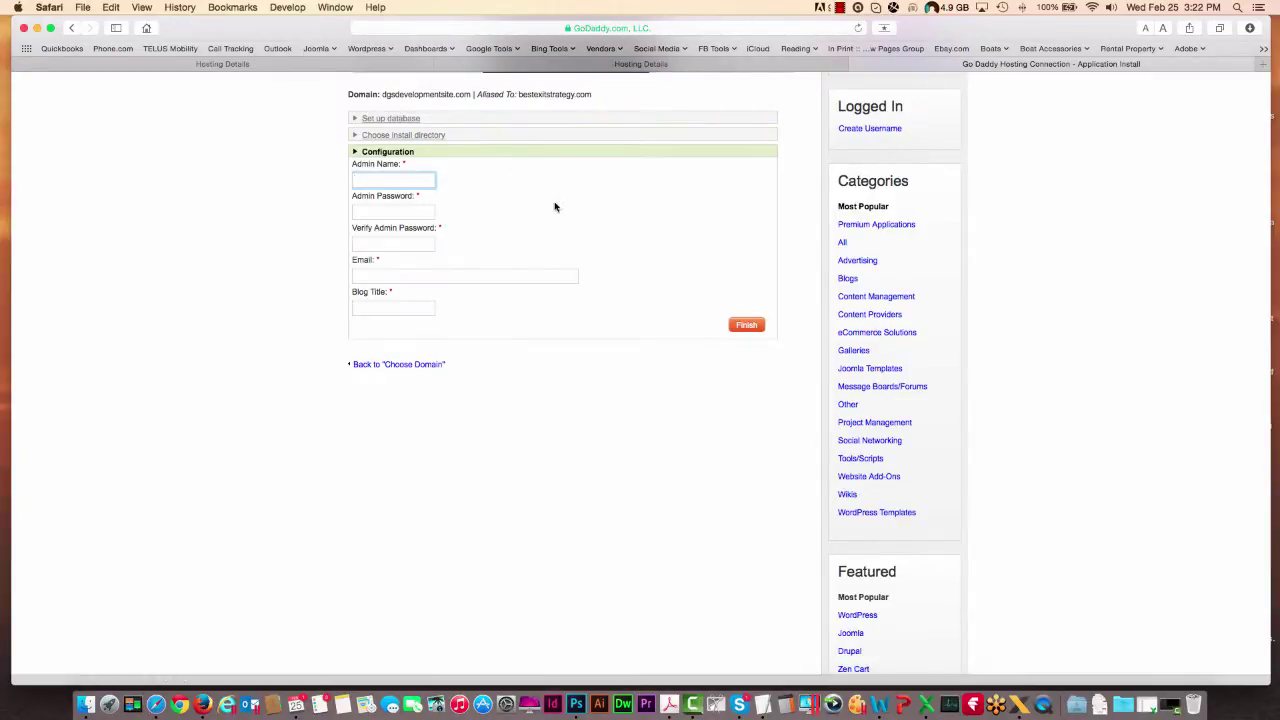
pyautogui.click(415, 212)
pyautogui.write('•••••••')
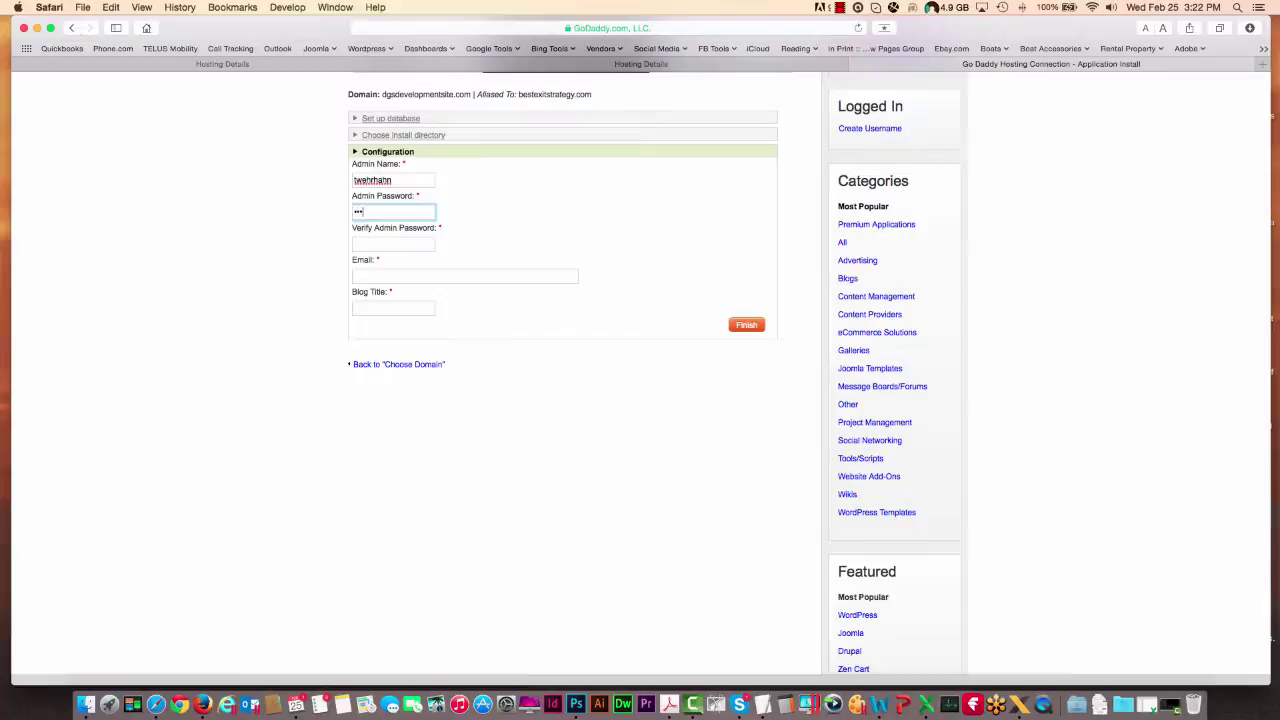
pyautogui.write('••••')
pyautogui.click(399, 244)
pyautogui.write('•••••••')
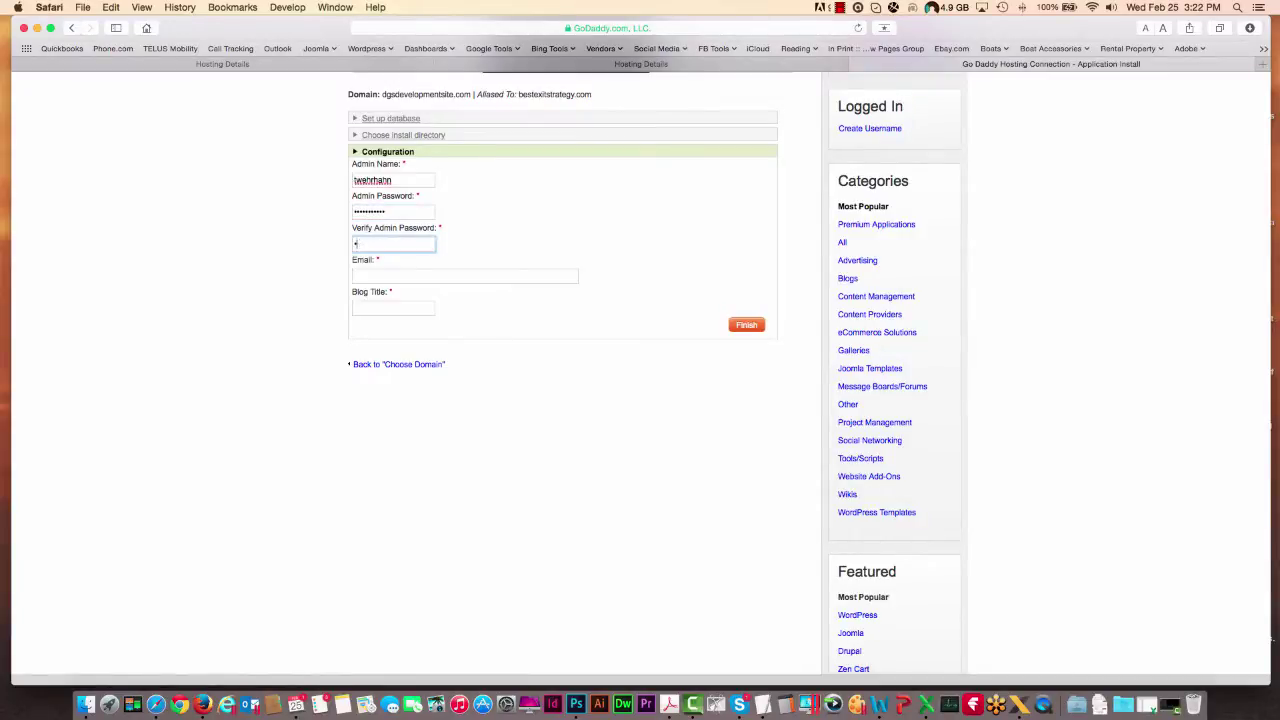
pyautogui.write('••••')
# - Fill in the admin e-mail address and set the blog title to DentalGrowthStrategies
pyautogui.click(397, 276)
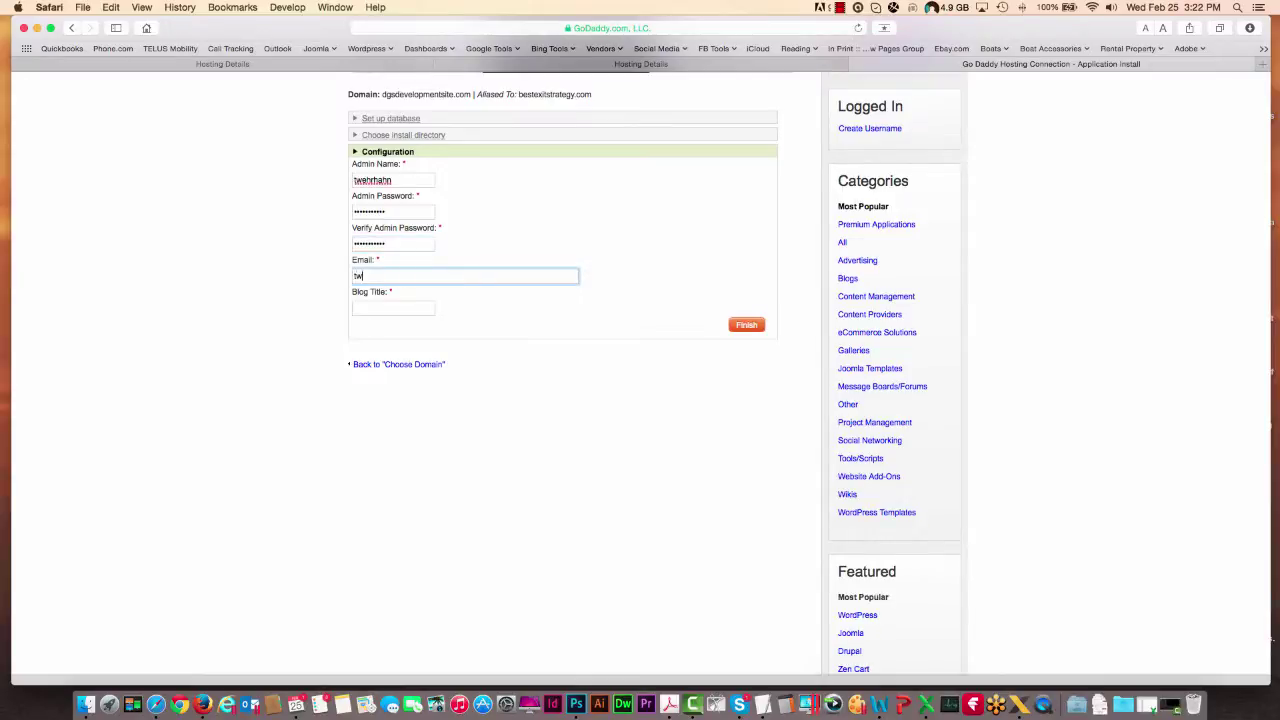
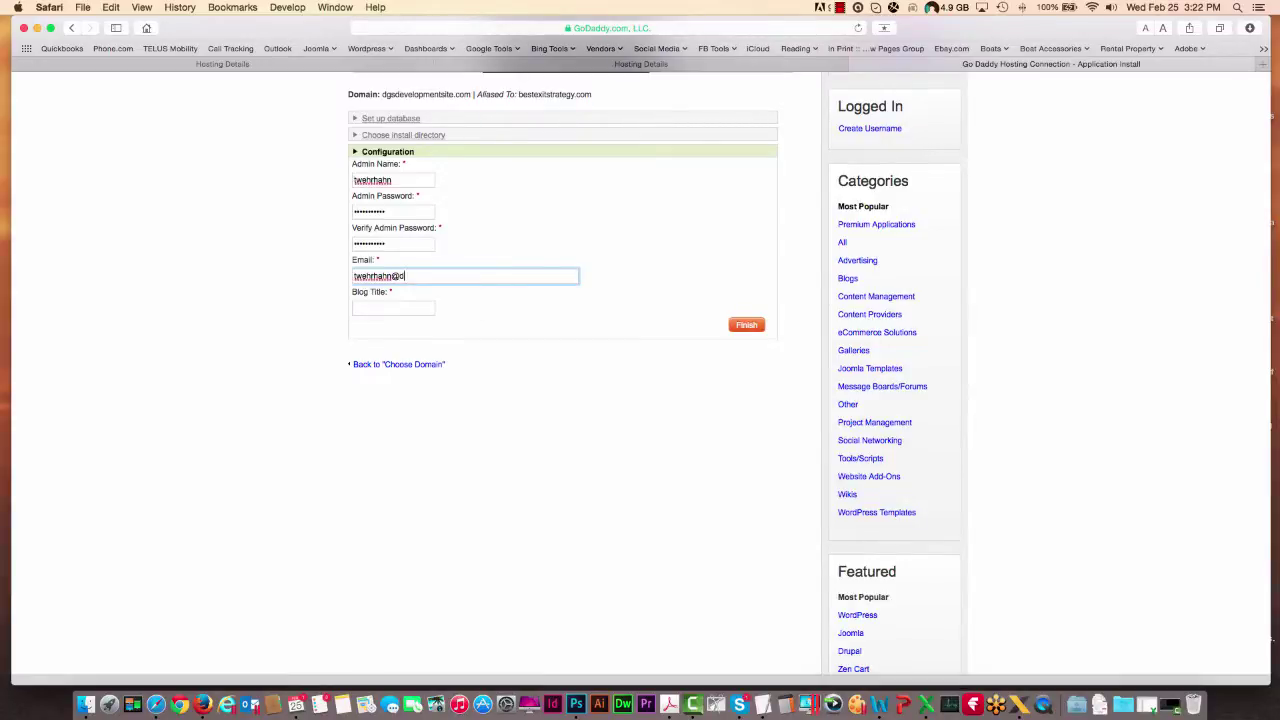
pyautogui.click(371, 309)
pyautogui.write('D')
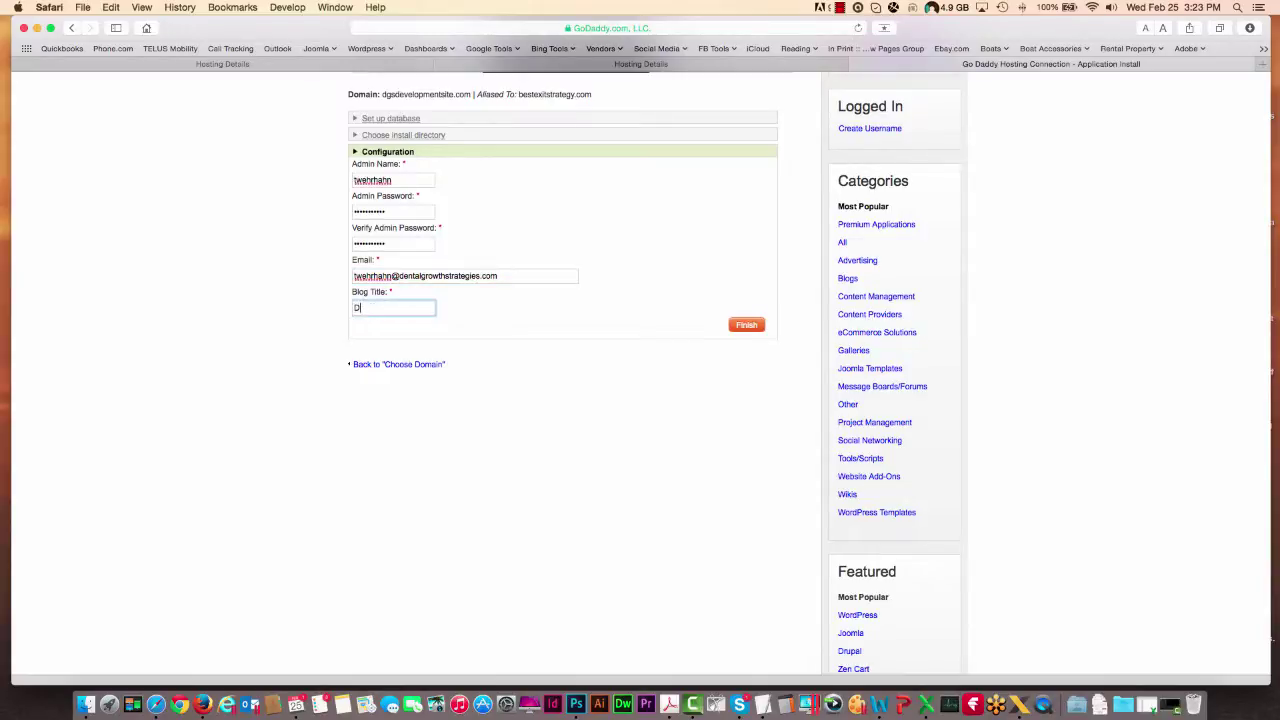
pyautogui.write('entalGrowthStrategies')
# - Submit the WordPress 4.1.1 installation and decline saving the password in Safari
pyautogui.click(747, 326)
pyautogui.click(703, 145)
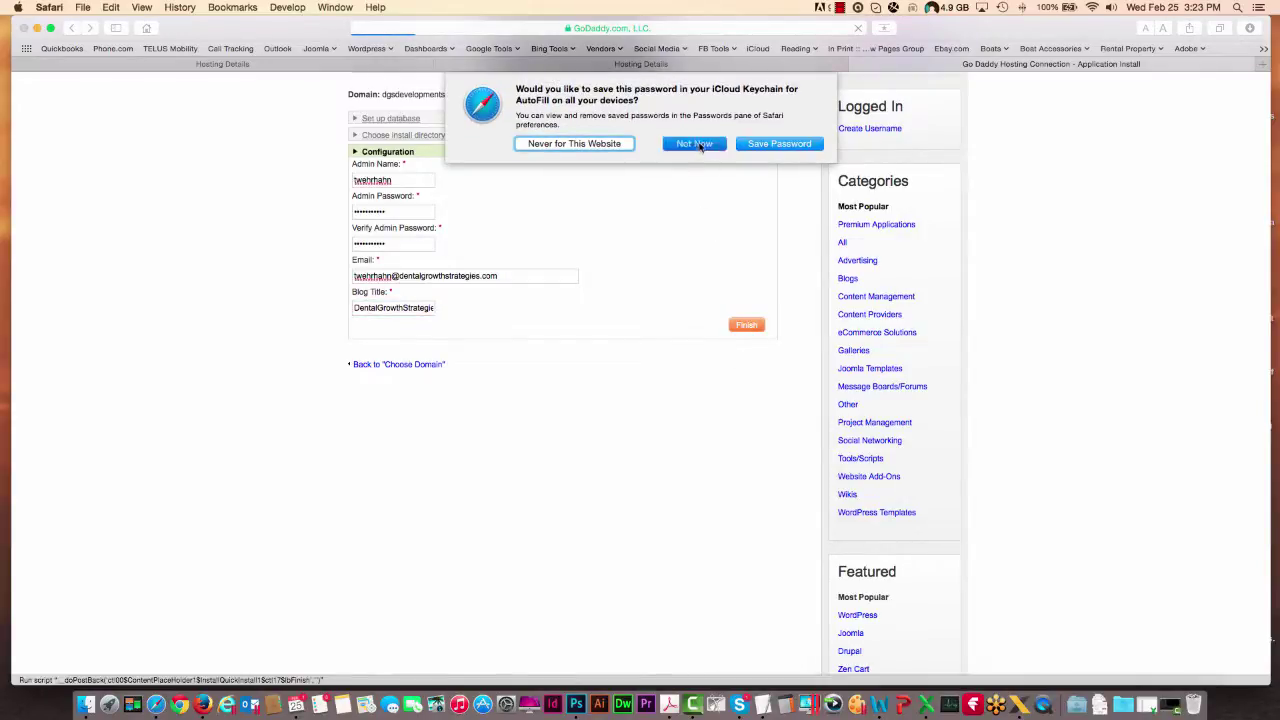